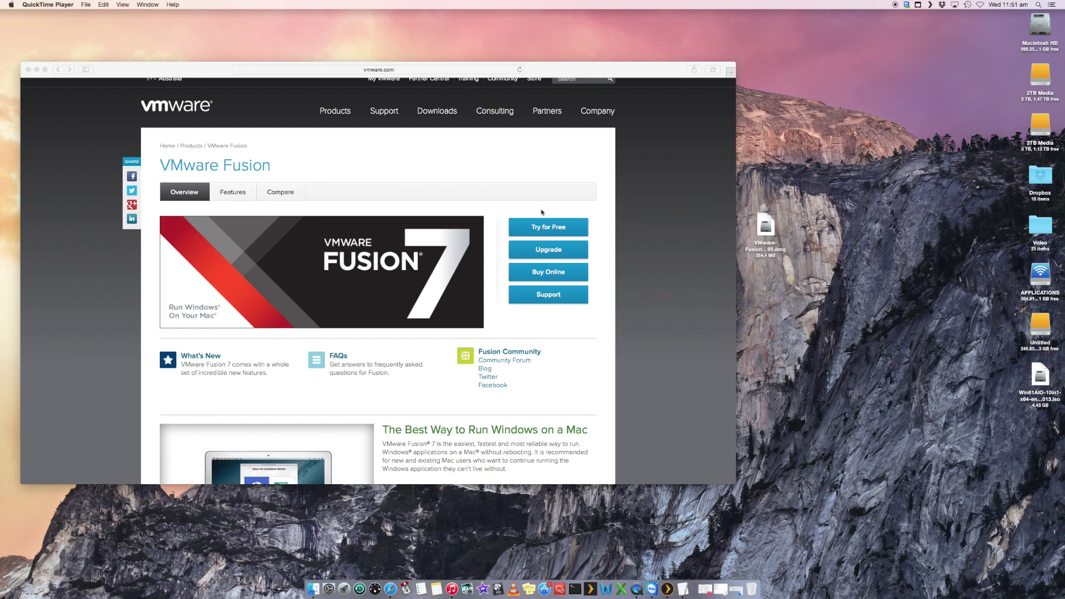
scroll(591, 194, up, 1)
- Open the VMware Fusion disk image, launch the installer and authorise it with the admin password
click(778, 235)
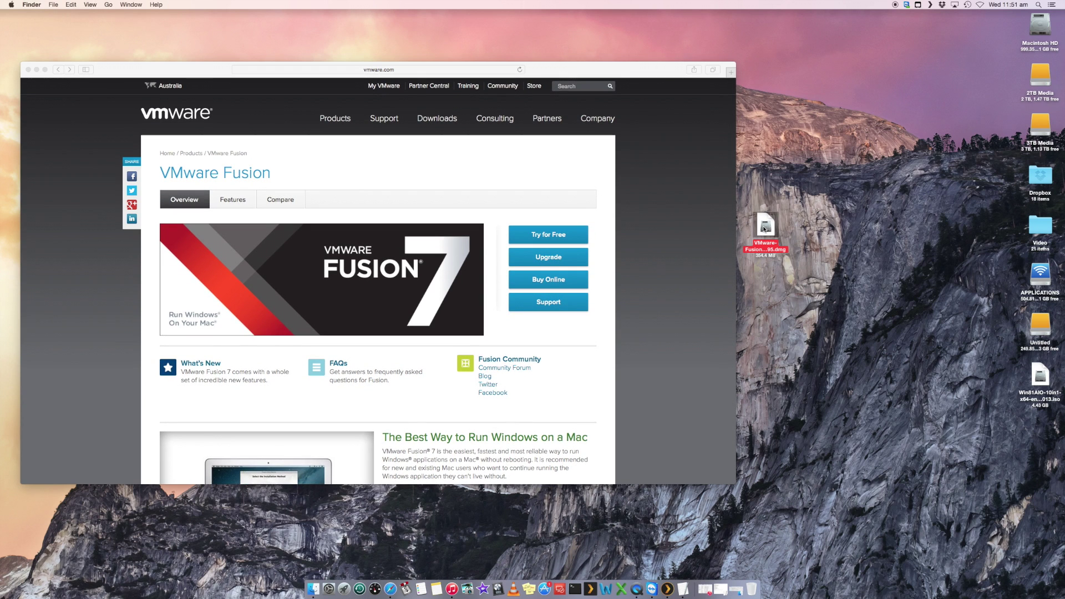
double_click(766, 229)
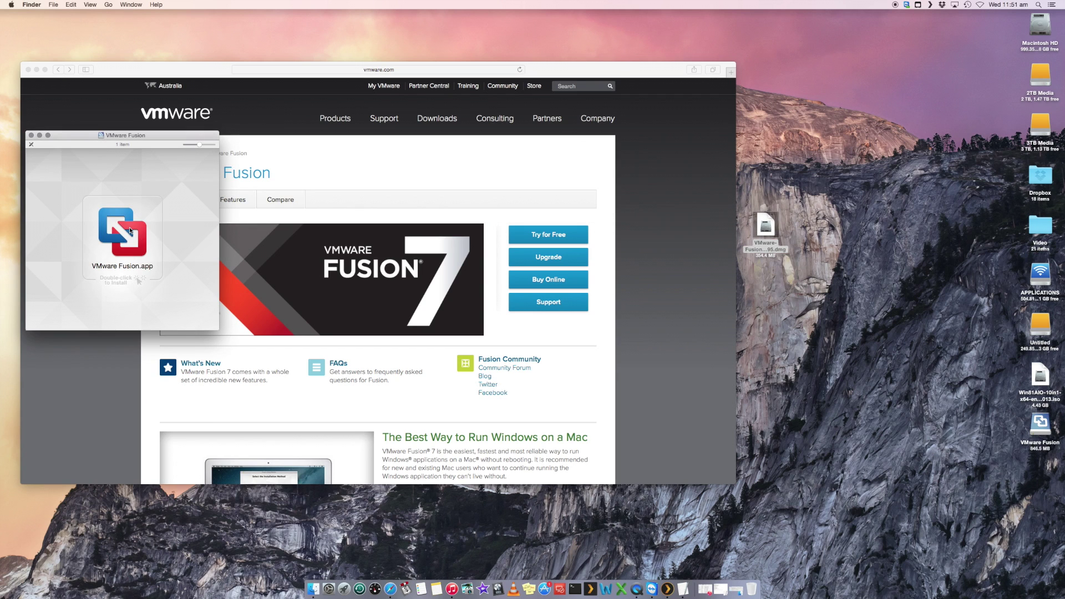
double_click(124, 231)
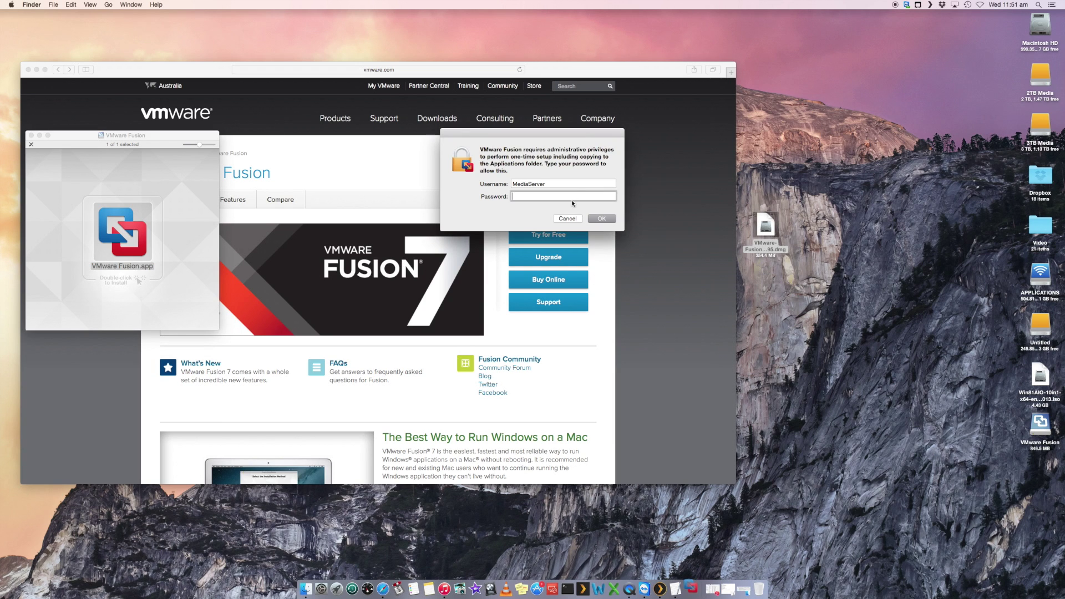
text(password)
key(Return)
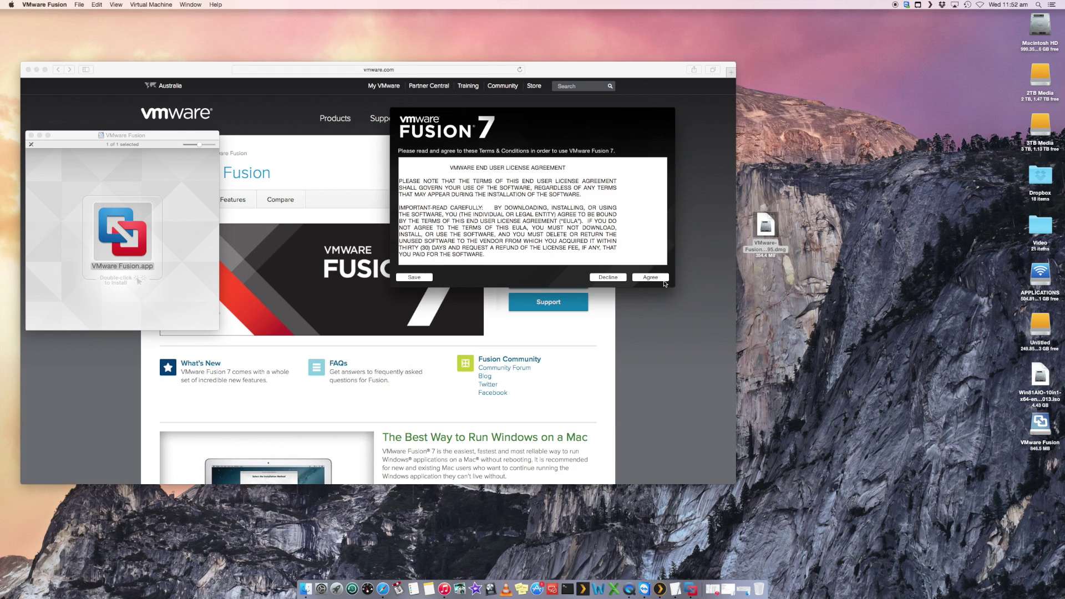
- Accept the EULA, choose the 30-day VMware Fusion 7 trial, and minimise the disk-image window
click(656, 281)
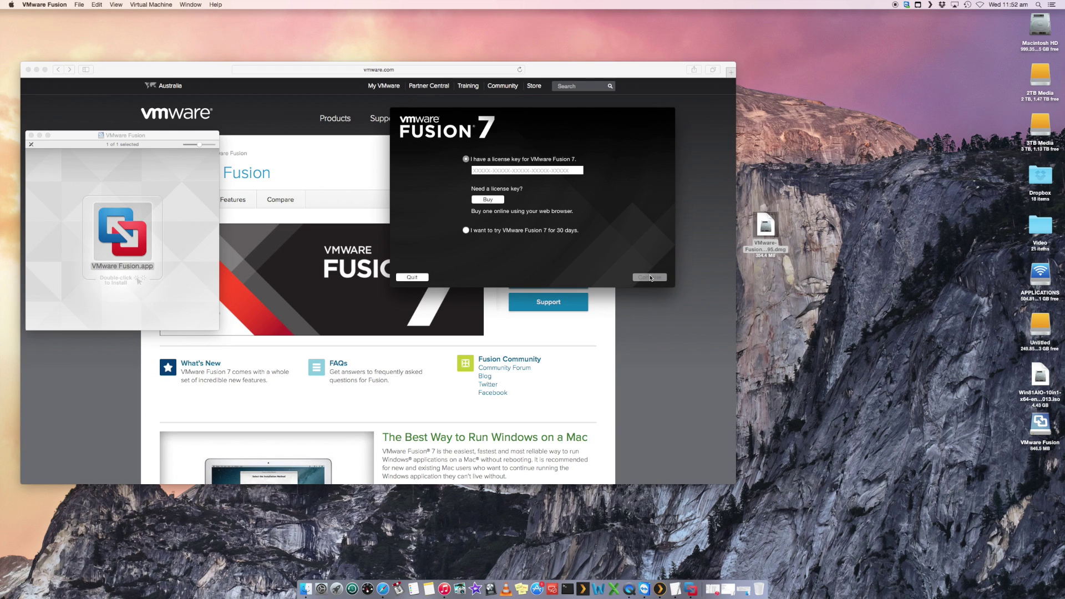
click(479, 232)
click(650, 277)
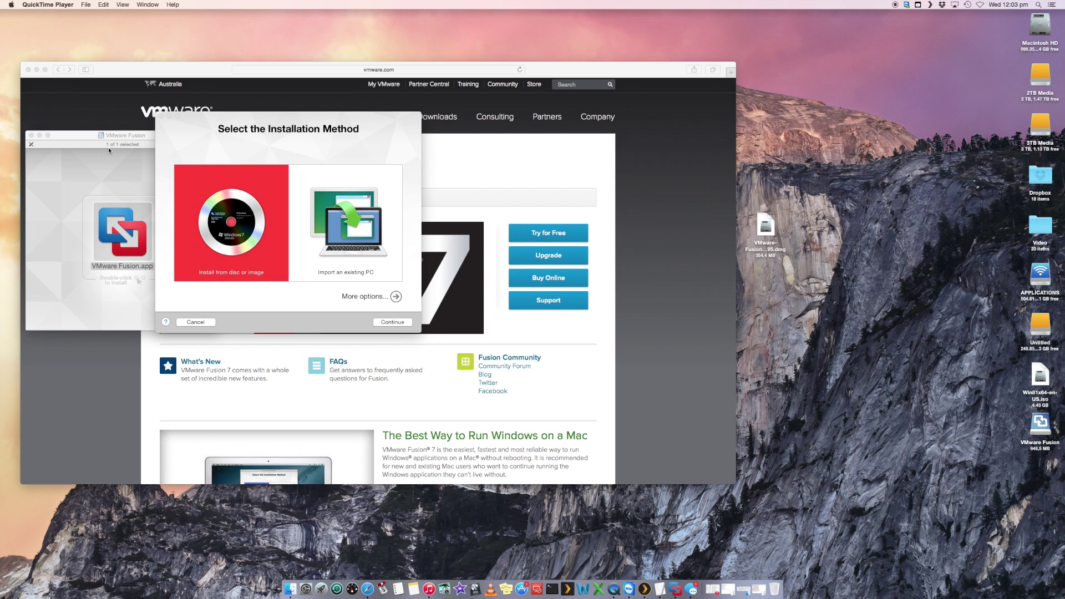
click(40, 135)
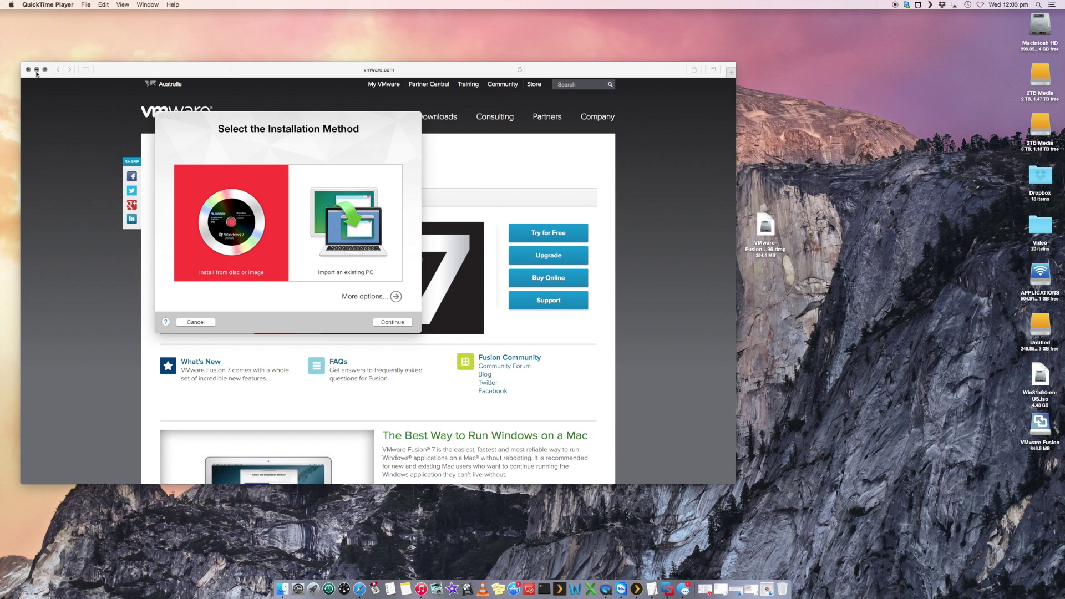
- Minimise Safari and select 'Install from disc or image' as the installation method
click(37, 70)
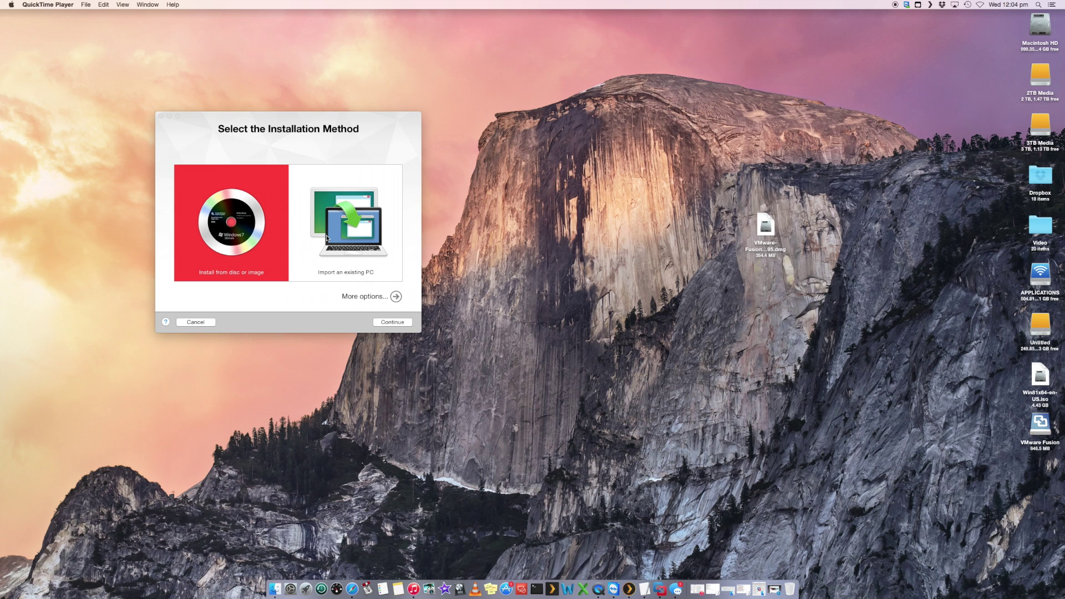
click(329, 240)
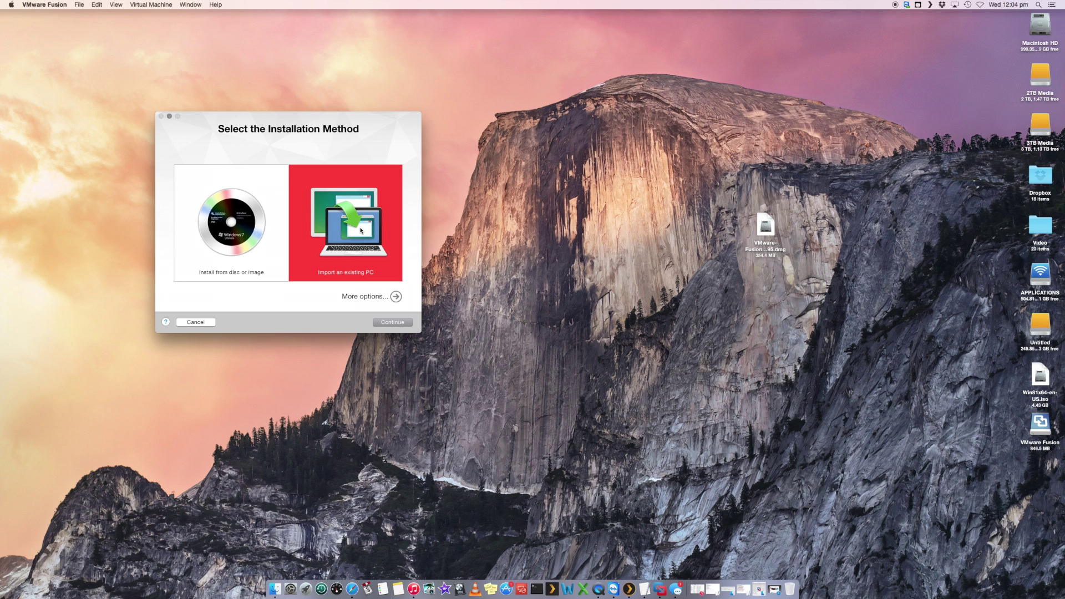
click(231, 235)
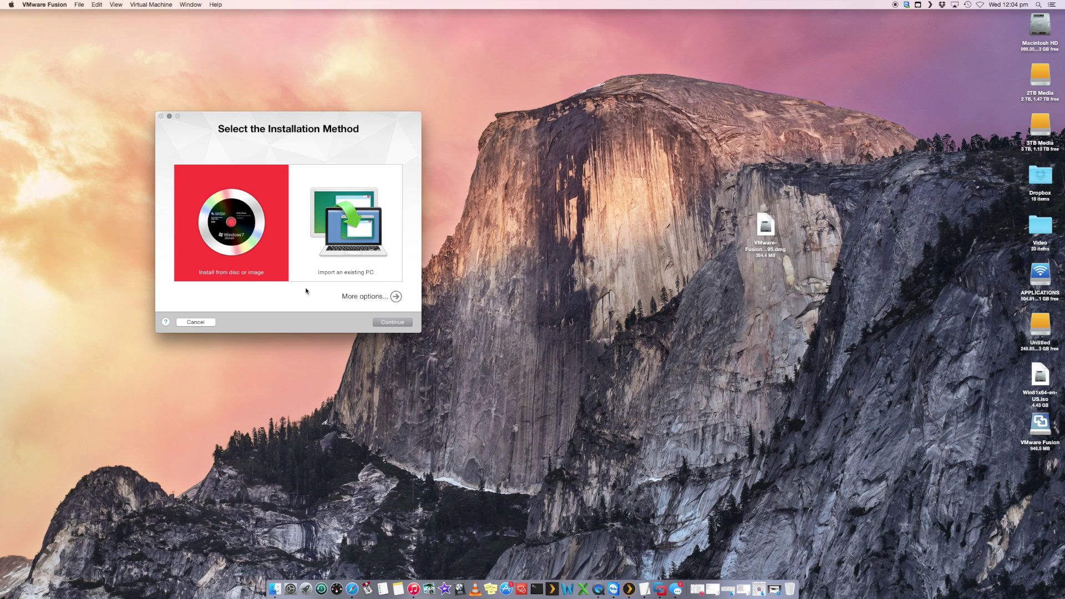
- Use Win81x64-en-US.iso as the installation disc image and continue to Easy Install
click(394, 323)
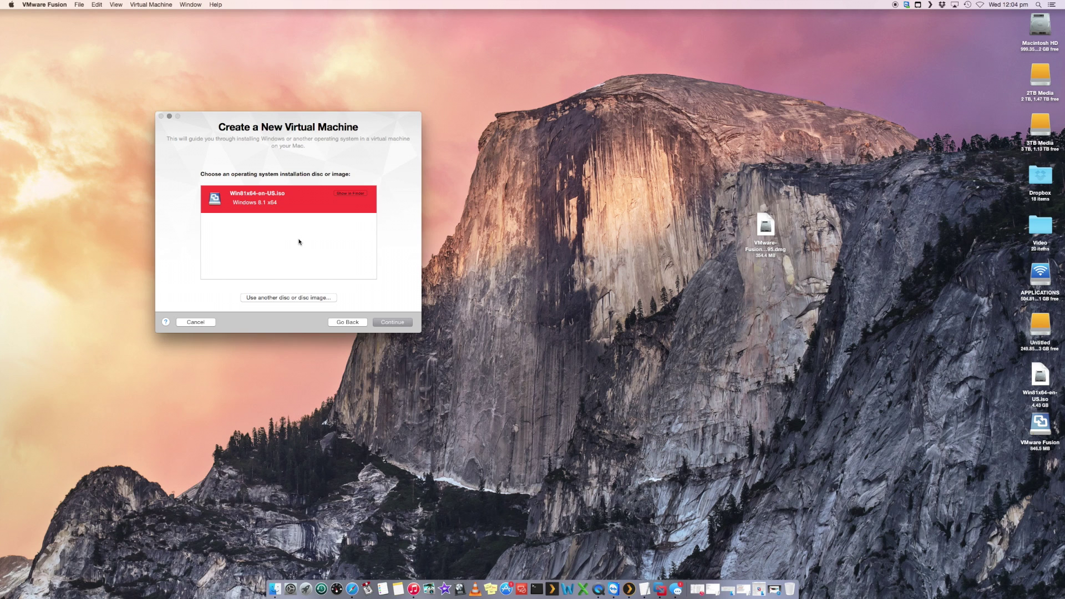
click(294, 298)
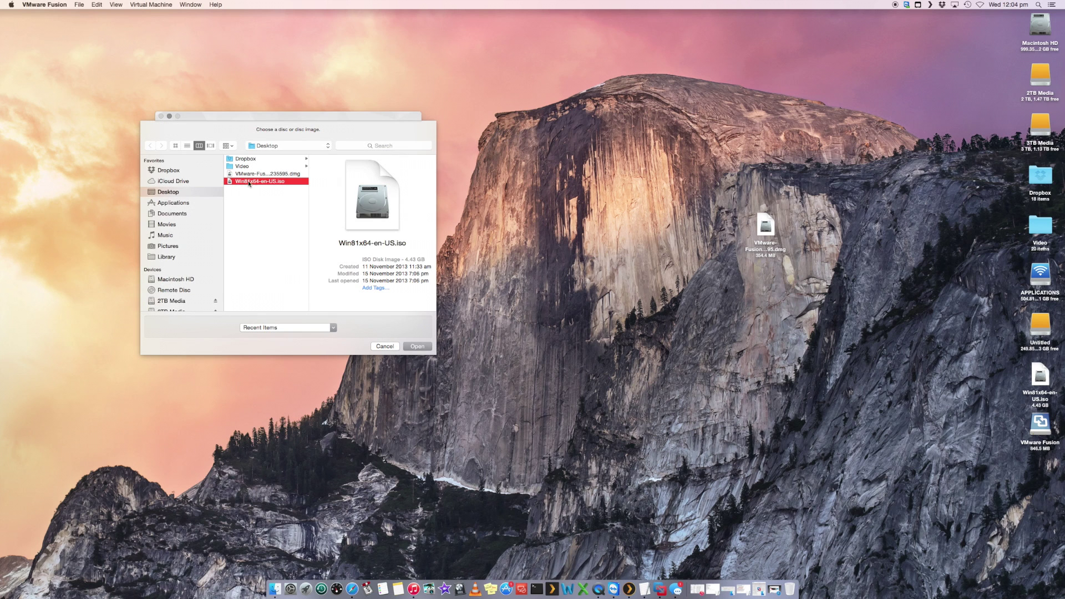
click(415, 346)
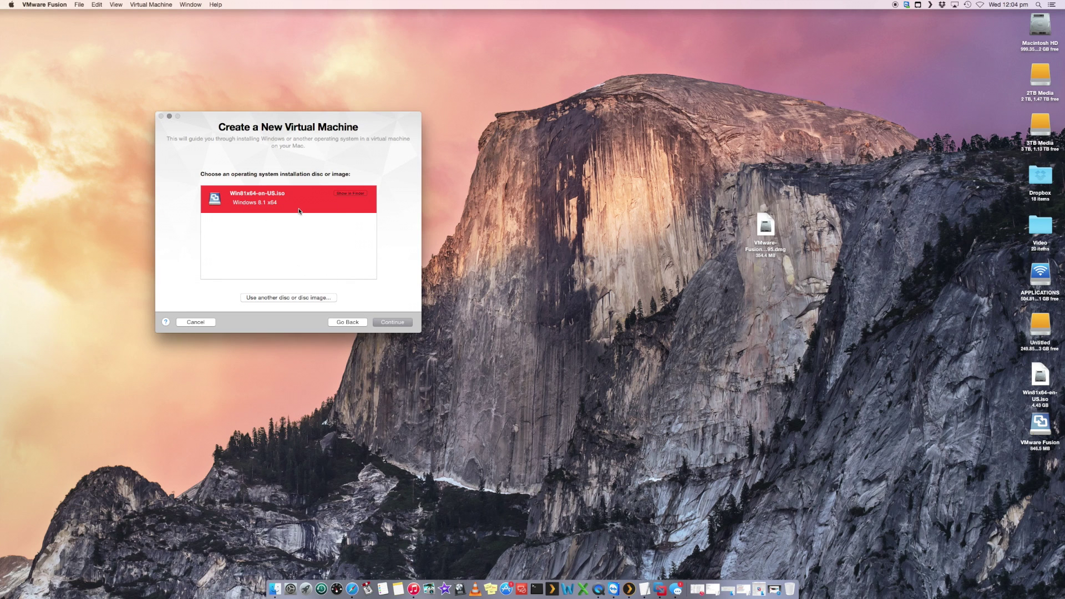
click(392, 324)
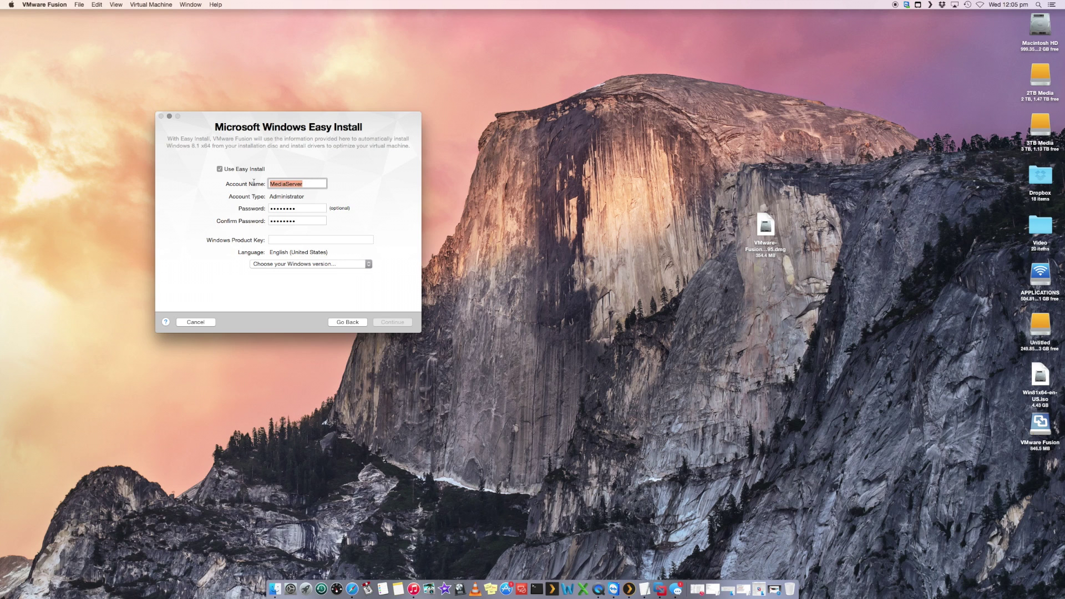
text(Windows)
text(PC)
- Fill in account WindowsPC, both passwords and the product key, and pick Windows 8.1
click(295, 209)
click(298, 219)
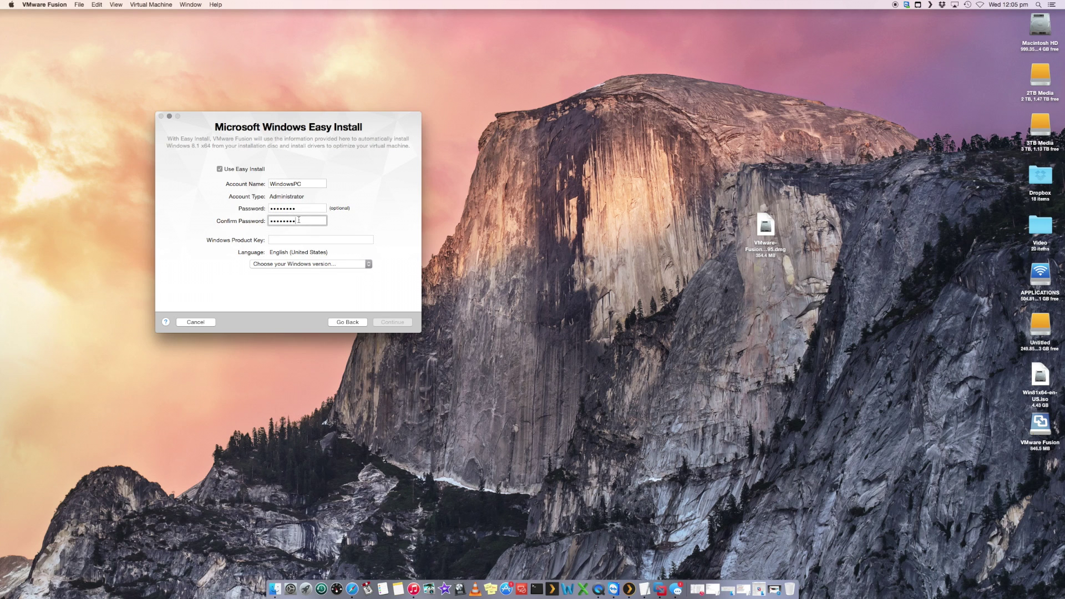
click(283, 239)
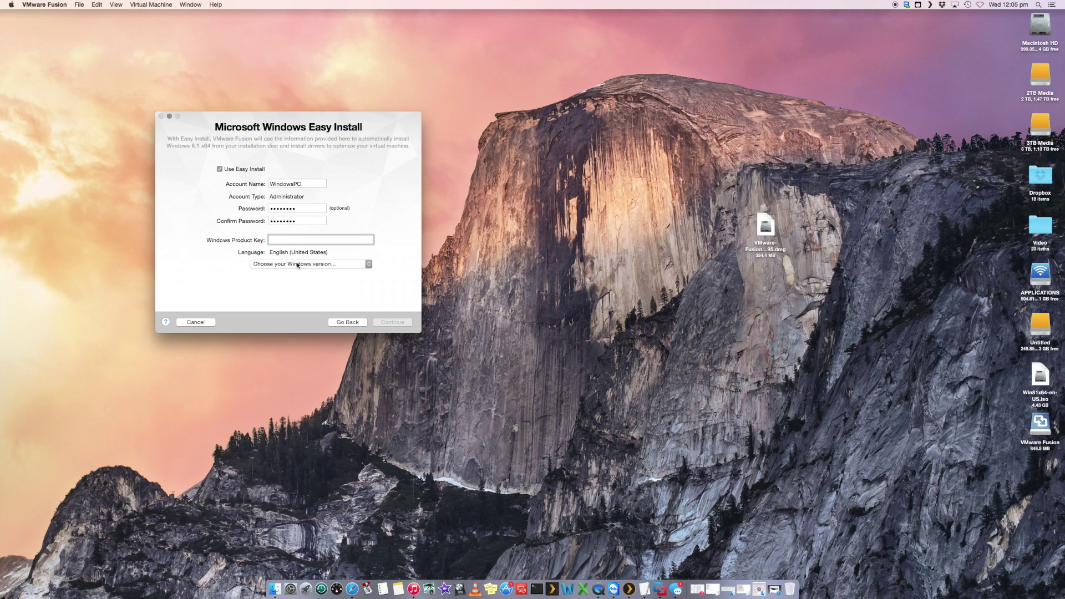
click(295, 264)
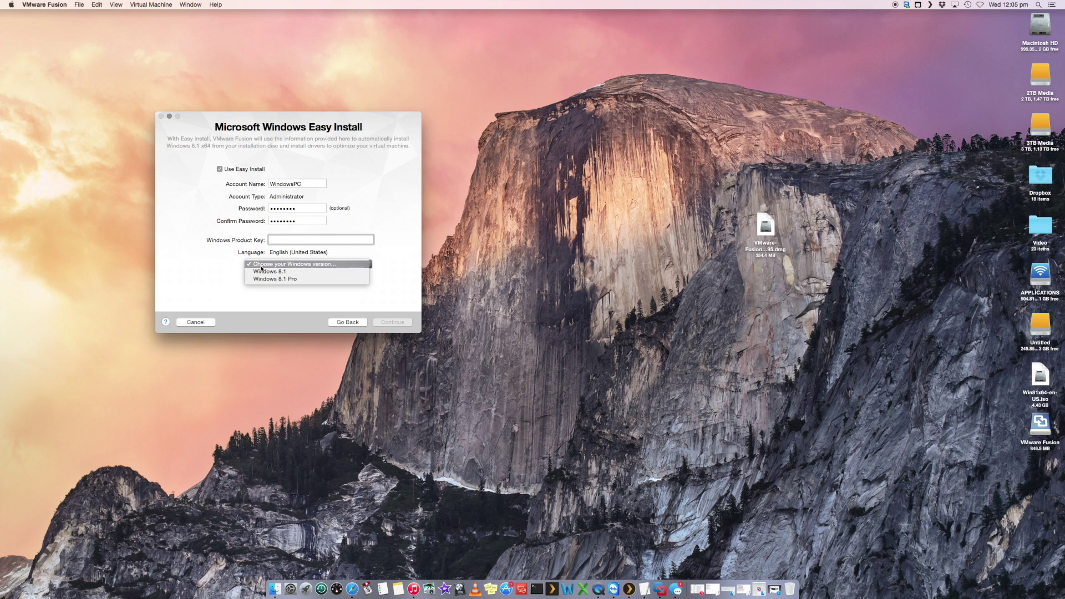
click(283, 272)
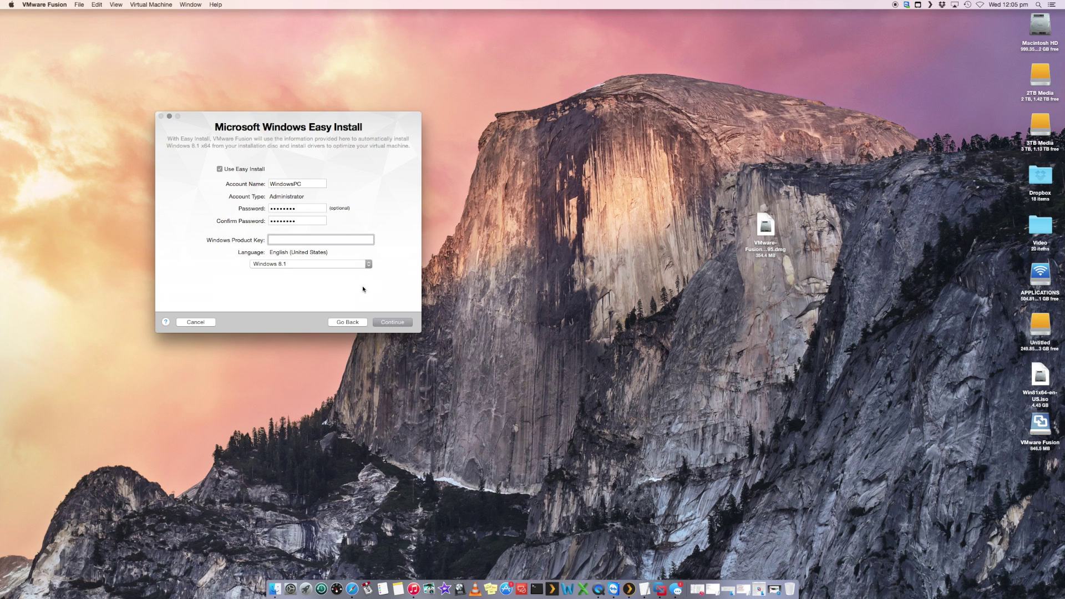
key(super+v)
click(394, 323)
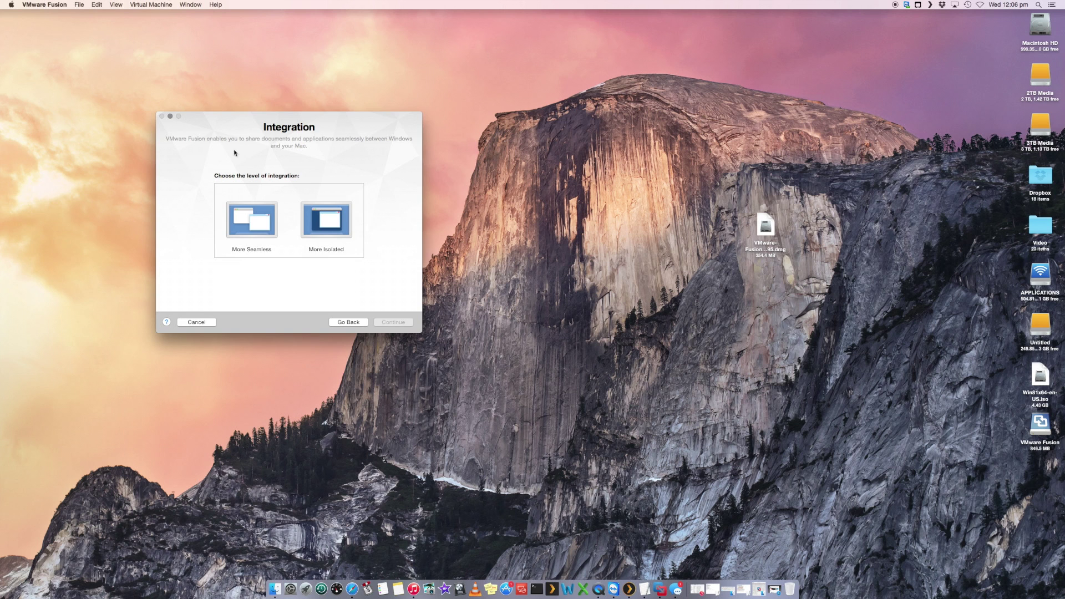
- Choose More Isolated integration and continue to the Finish summary
mouse_move(231, 126)
mouse_down()
mouse_move(263, 142)
mouse_move(235, 147)
mouse_up()
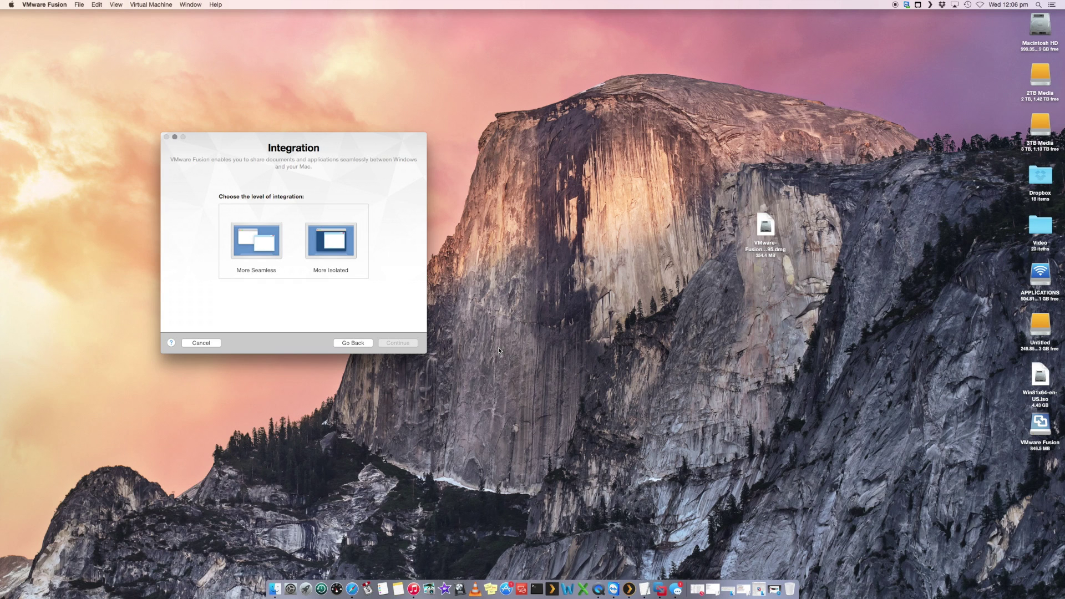
click(332, 242)
click(266, 250)
click(321, 237)
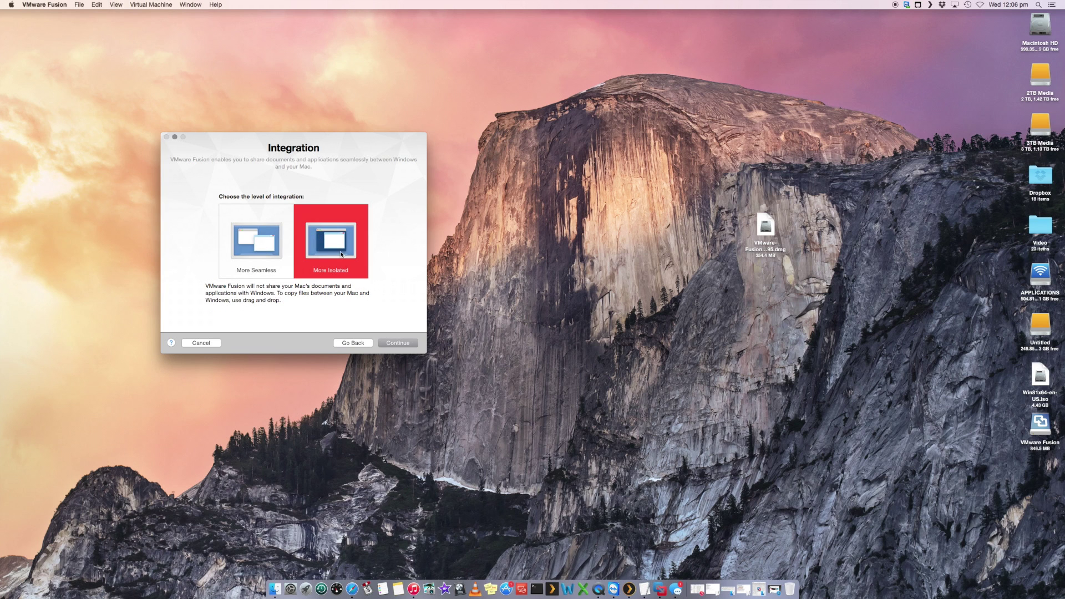
click(403, 345)
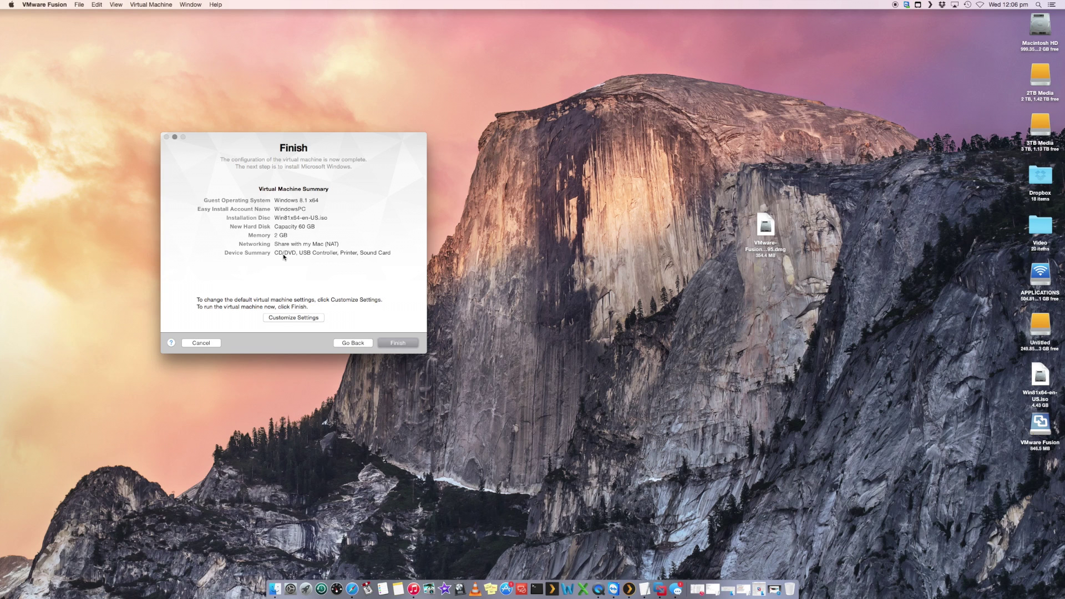
- Finish setup and save the VM as 'Windows 8.1 x64' in Virtual Machines
click(404, 344)
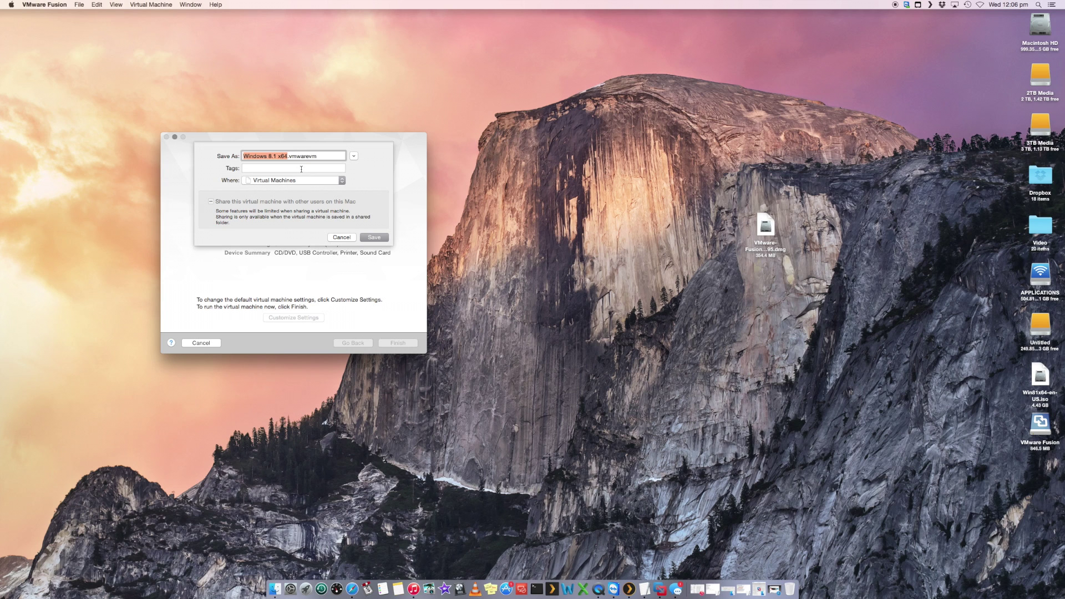
click(266, 157)
click(263, 169)
click(222, 187)
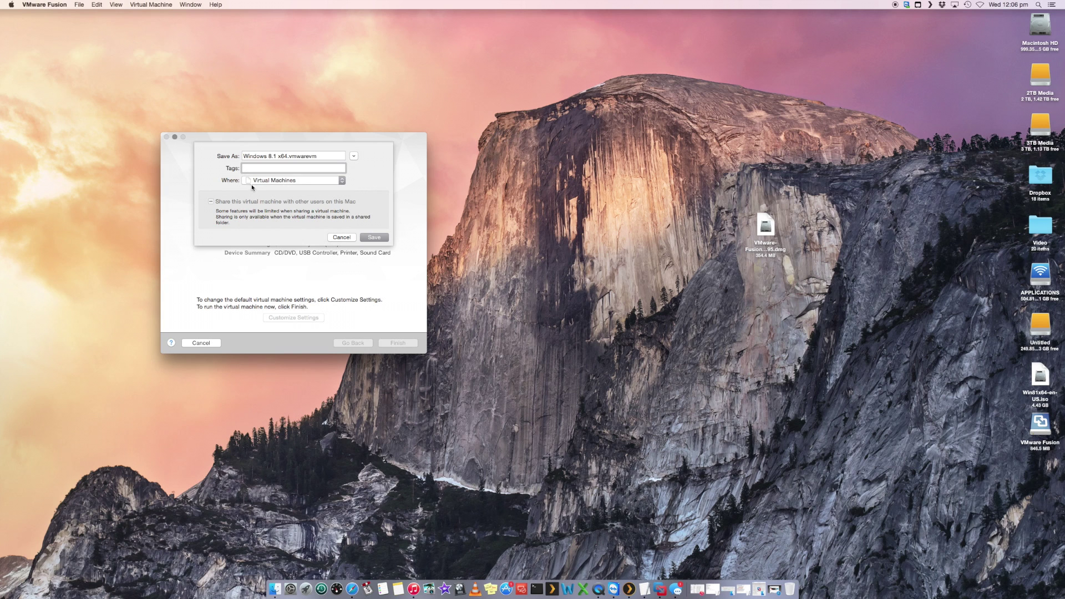
click(375, 239)
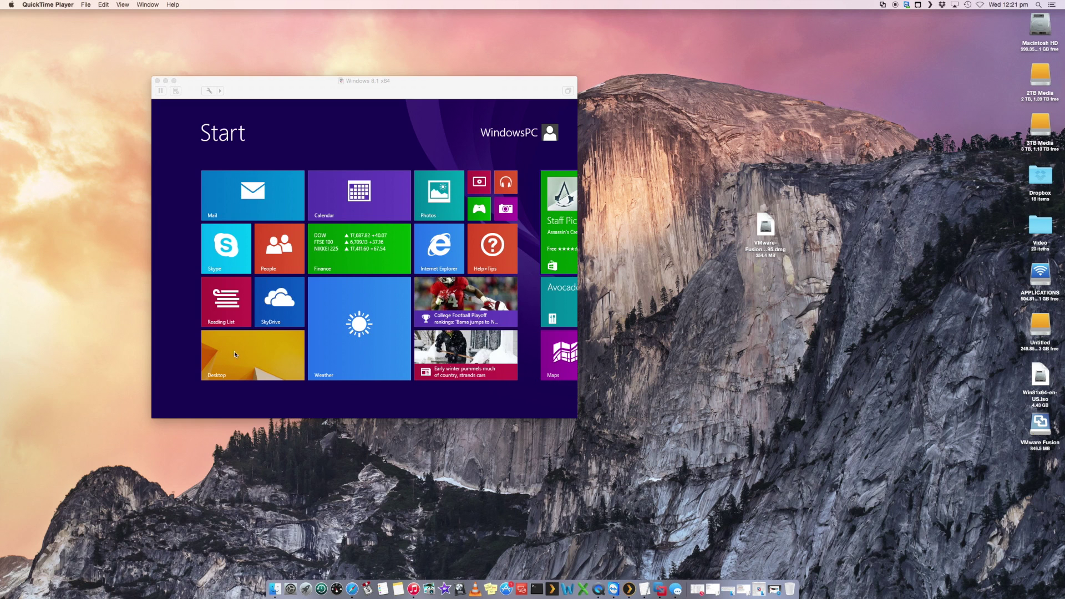
- Switch the Windows guest from the Start screen to its desktop
click(245, 361)
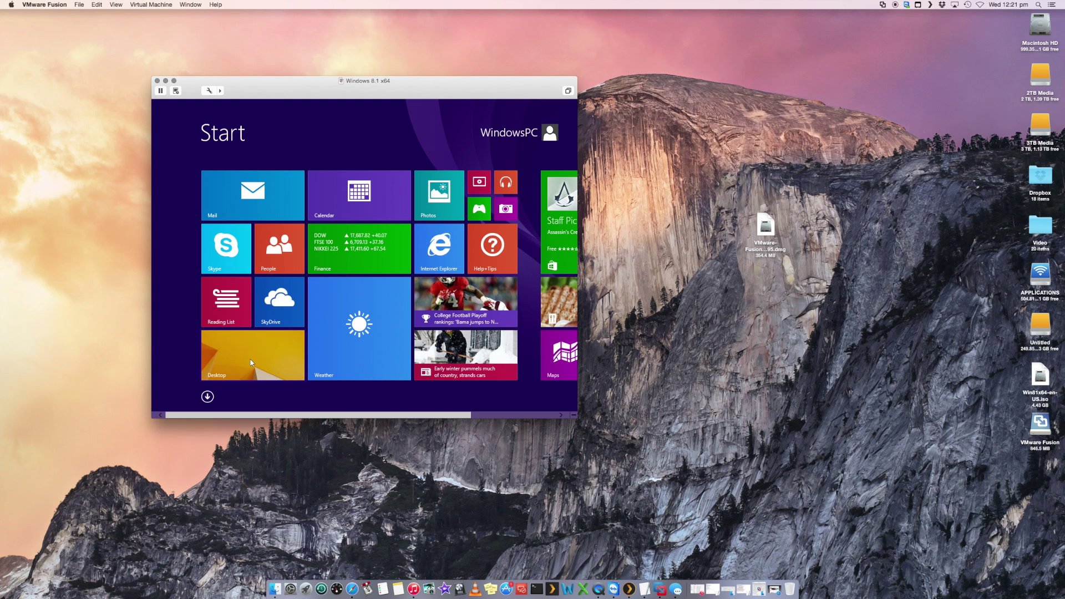
click(250, 364)
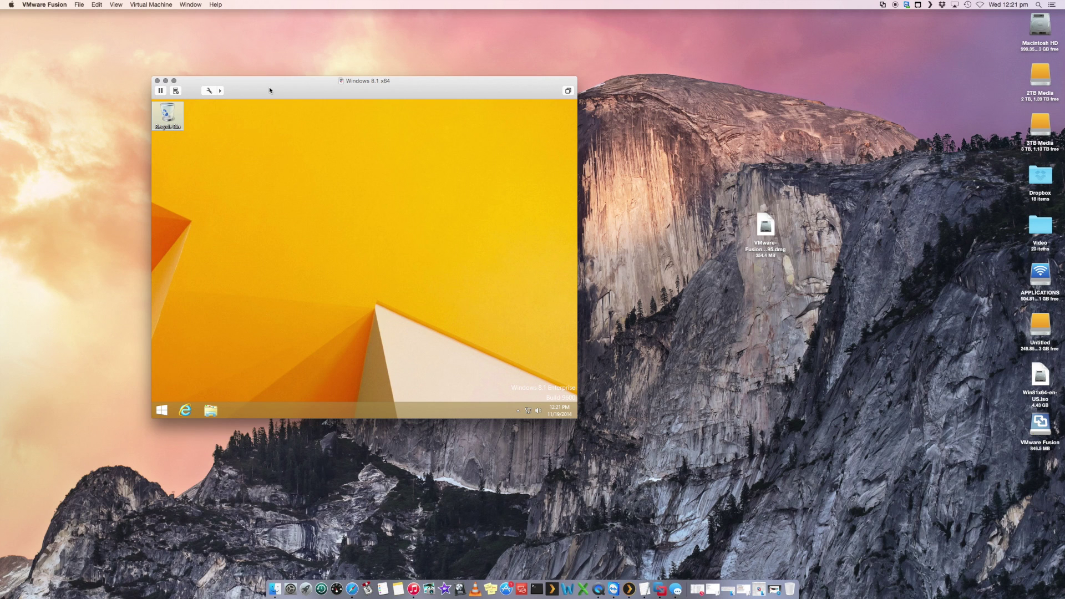
drag(269, 87, 275, 94)
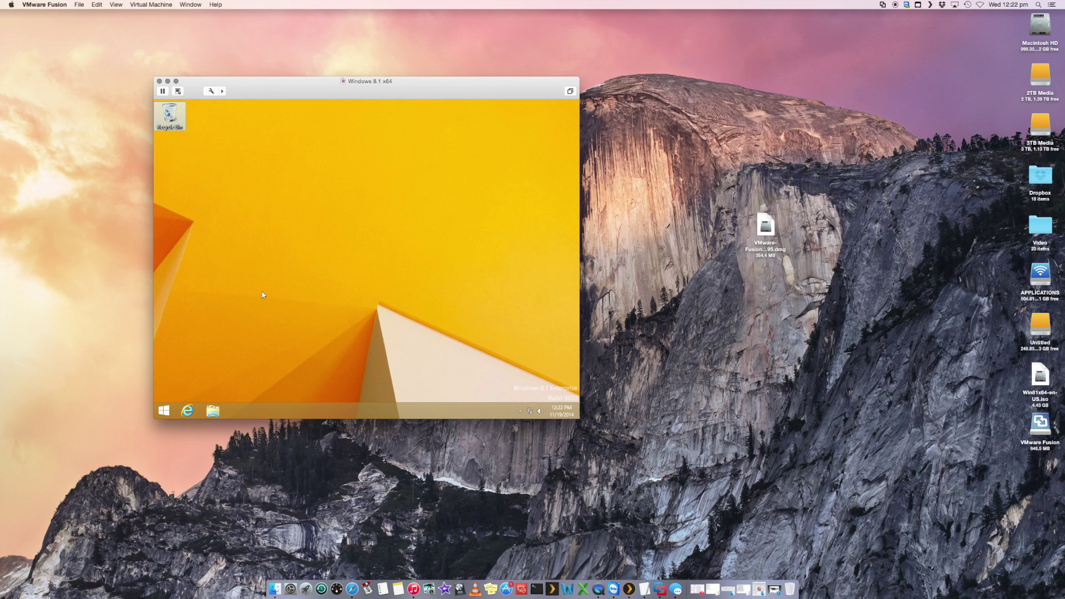
- Open This PC and the Recycle Bin, then return to the Start screen
click(277, 277)
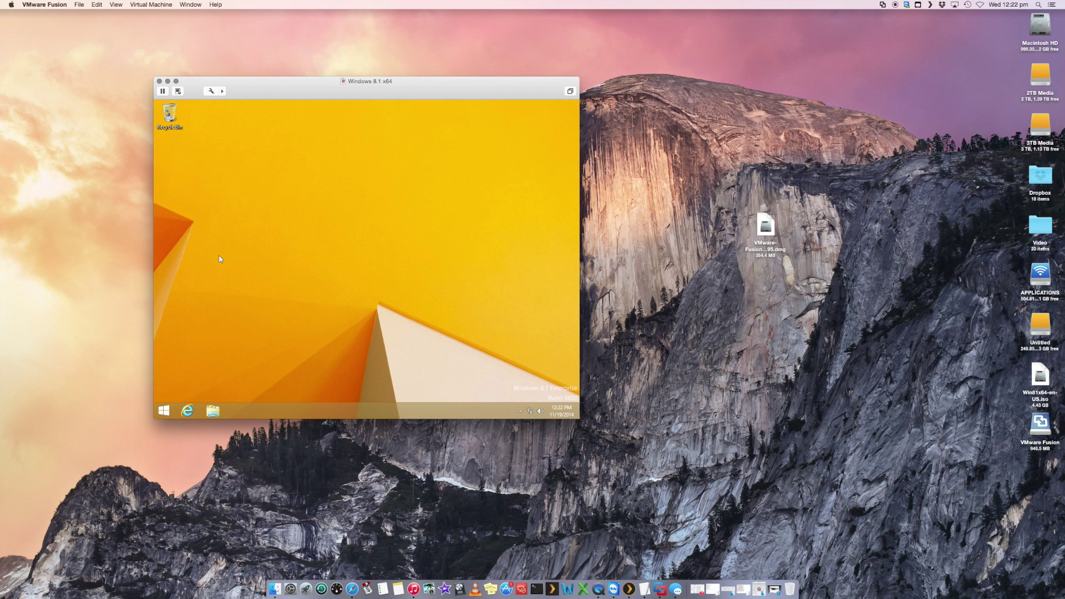
click(213, 409)
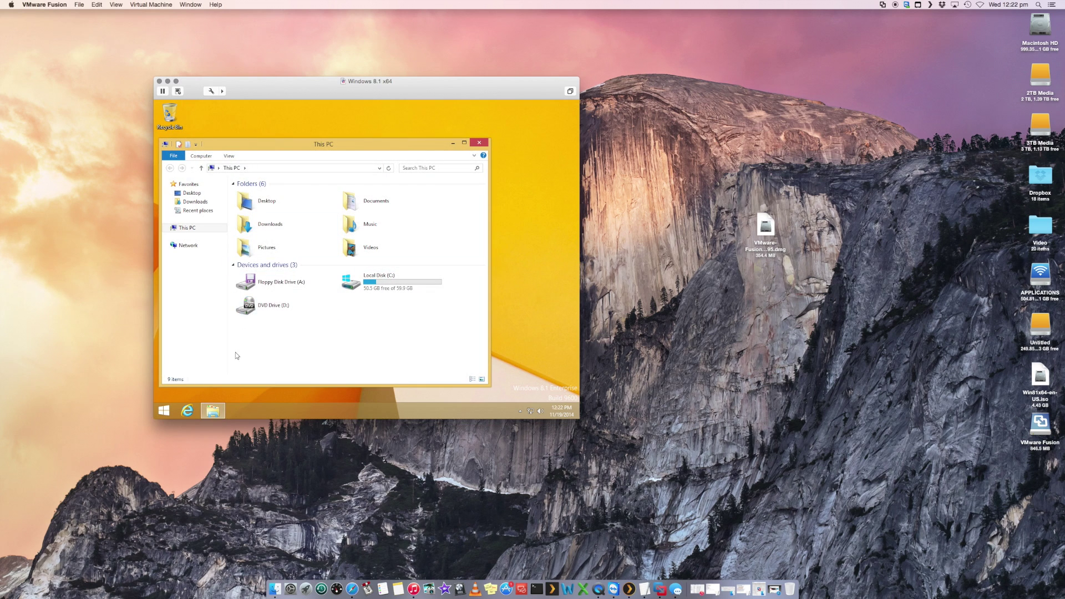
double_click(175, 114)
drag(249, 145, 262, 149)
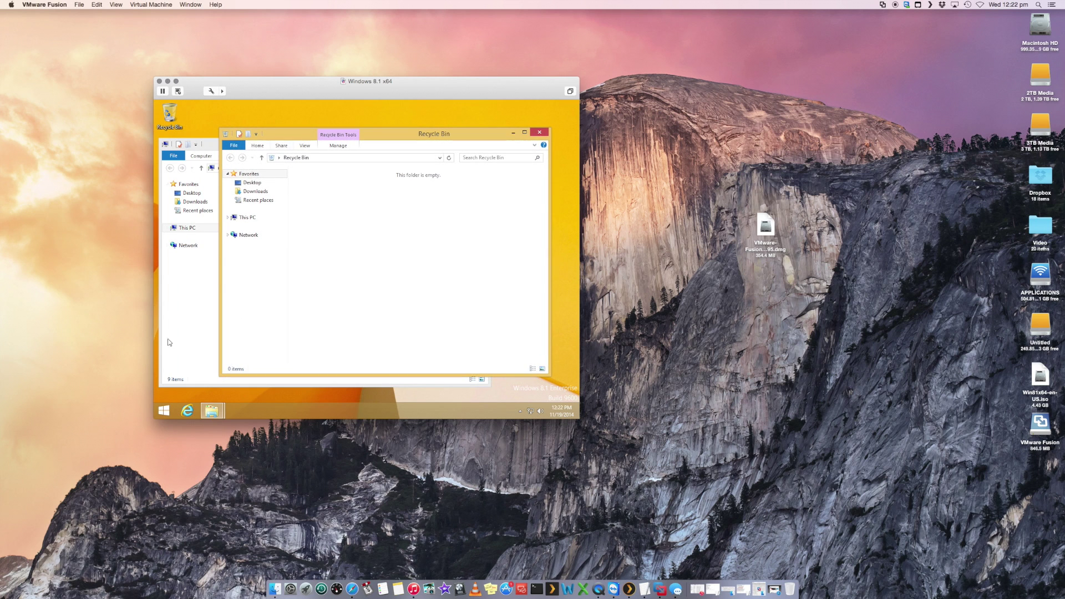
click(163, 411)
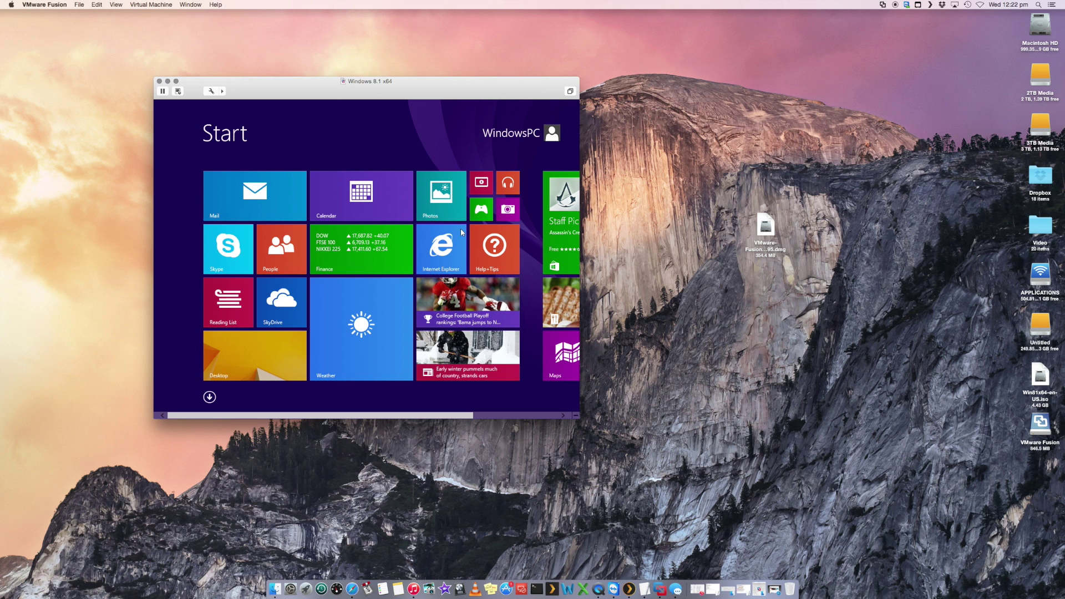
text(calculator)
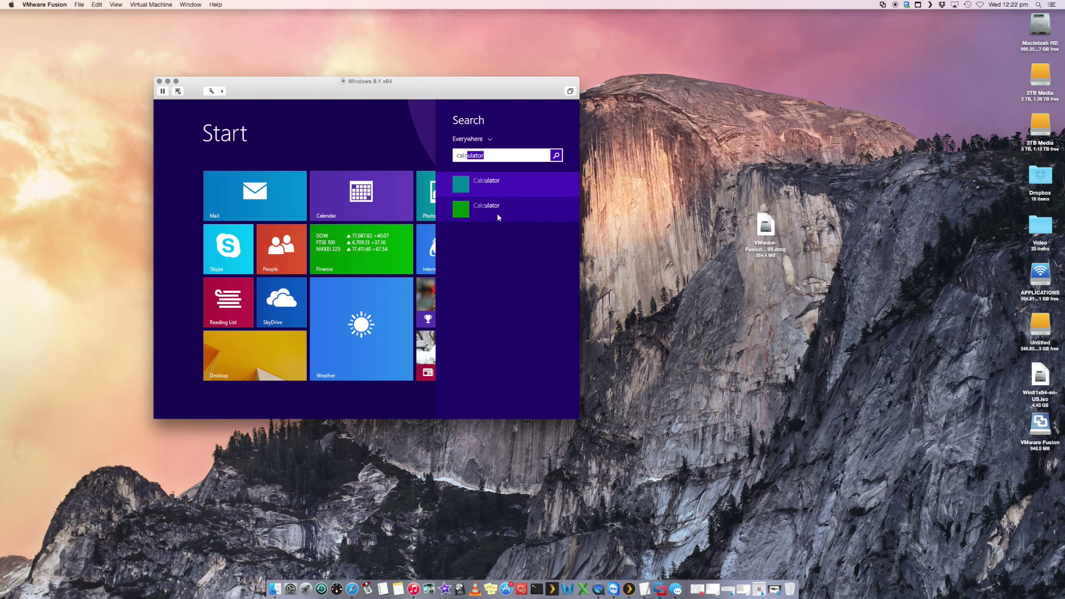
- Launch Calculator from the Start search results and move it above the Recycle Bin window
click(484, 181)
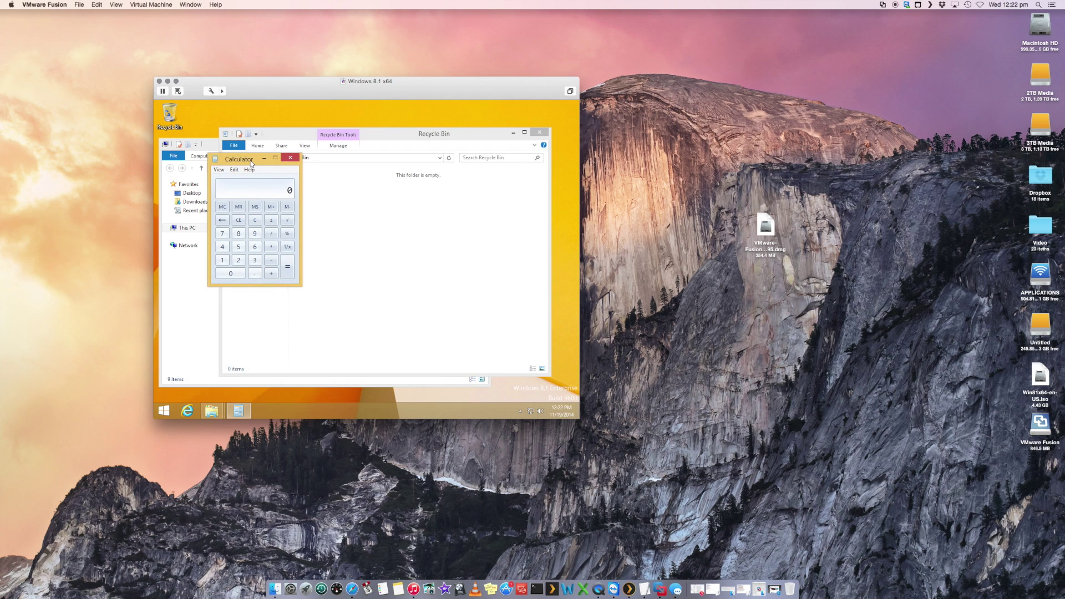
drag(251, 160, 391, 118)
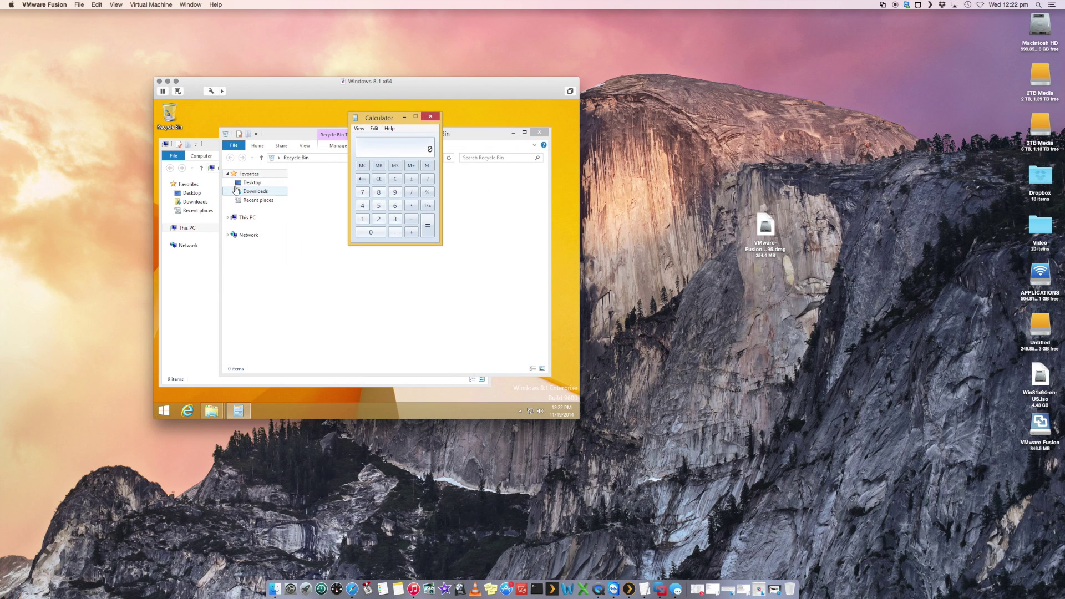
click(116, 5)
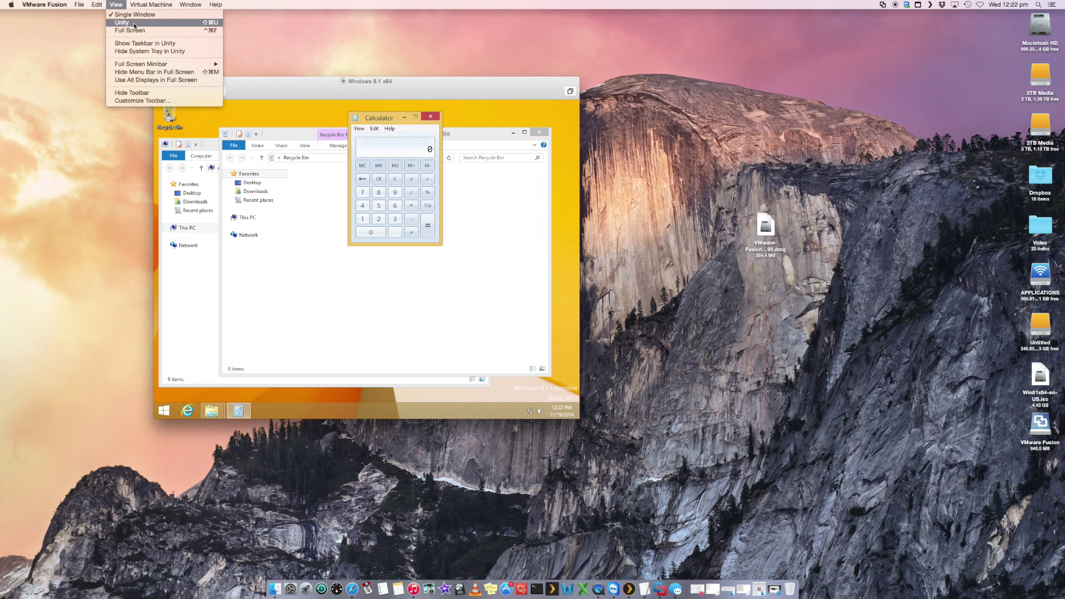
- Switch to Unity mode and arrange This PC, Recycle Bin and Calculator across the Mac desktop
click(133, 23)
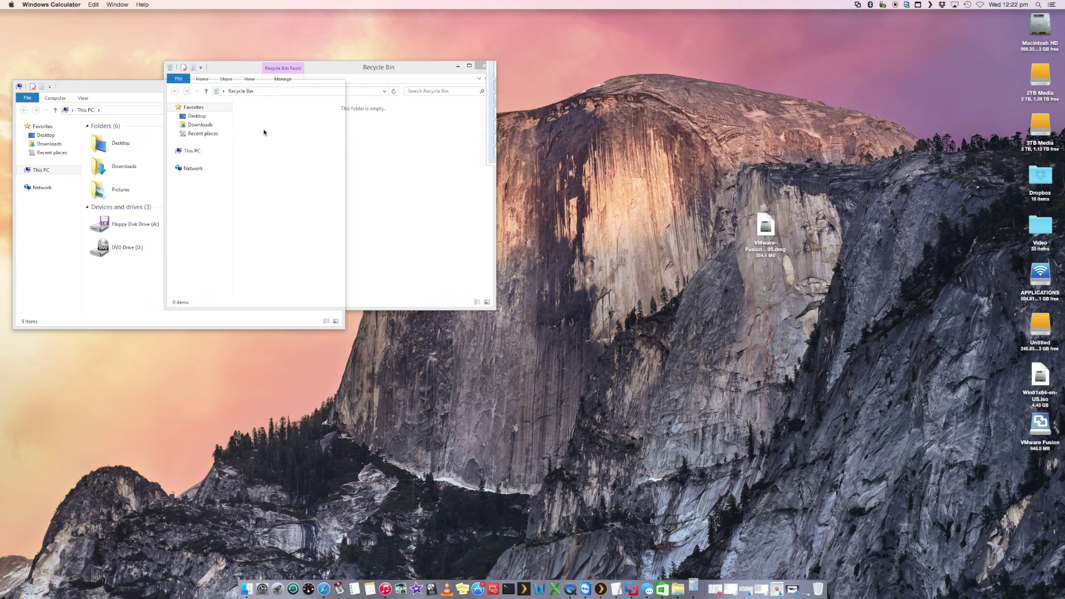
drag(333, 73, 448, 234)
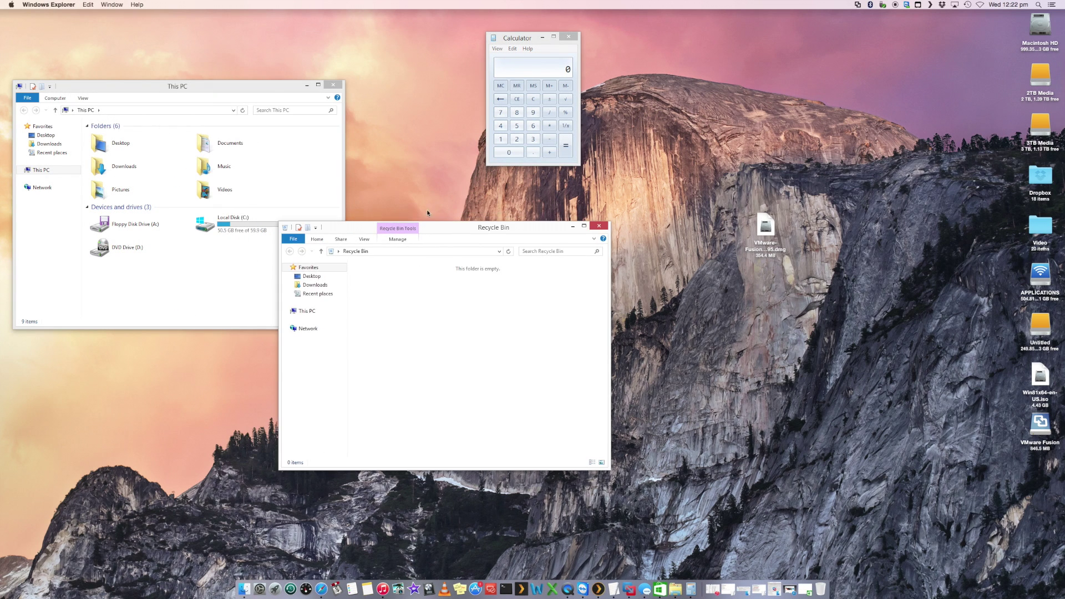
drag(254, 88, 320, 68)
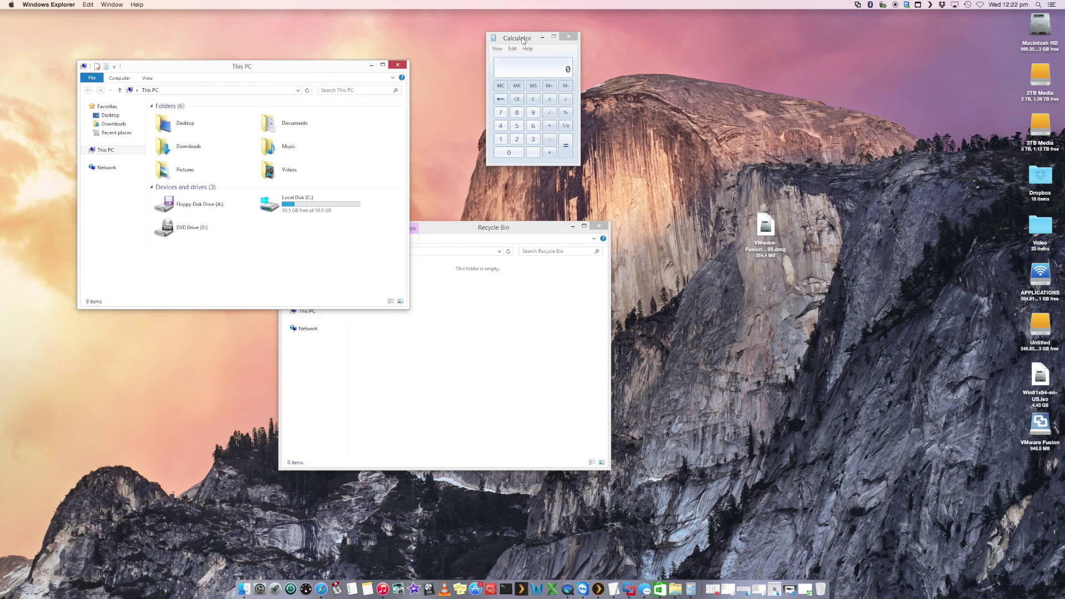
drag(524, 40, 645, 57)
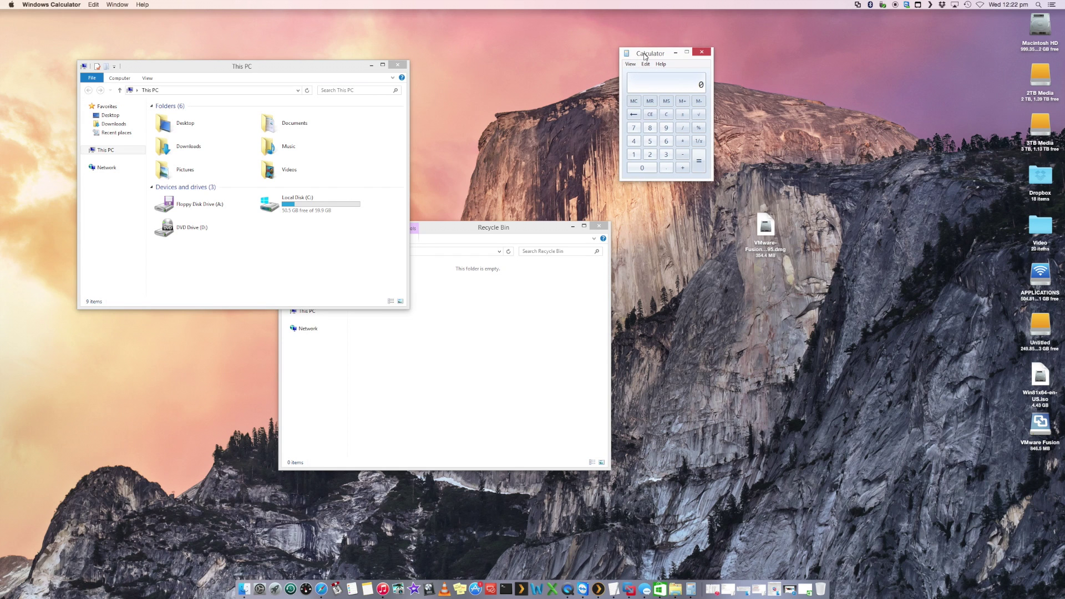
drag(311, 66, 362, 55)
click(510, 228)
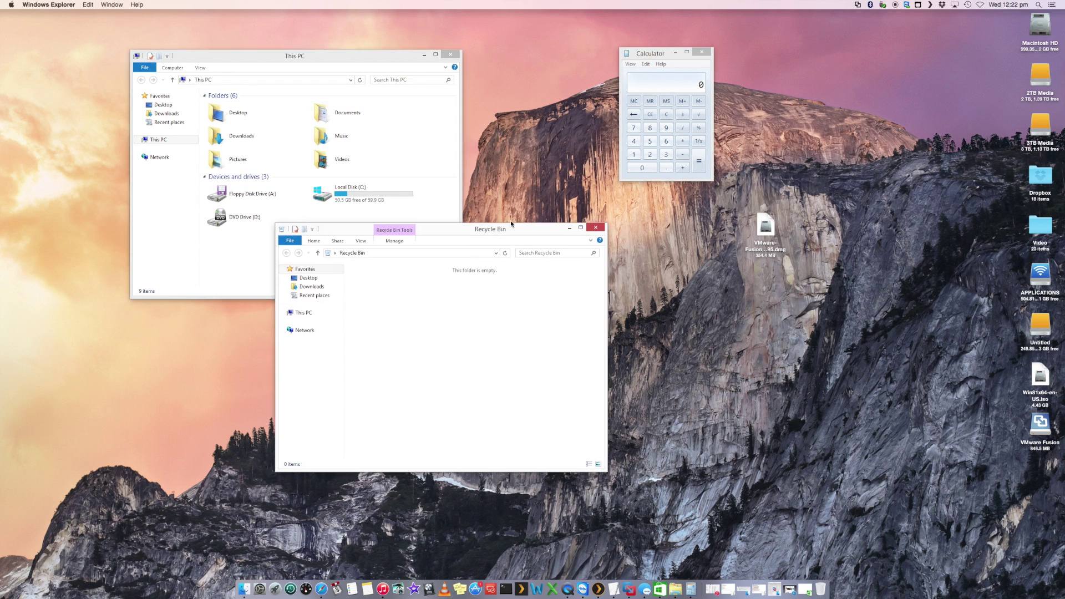
drag(650, 54, 617, 61)
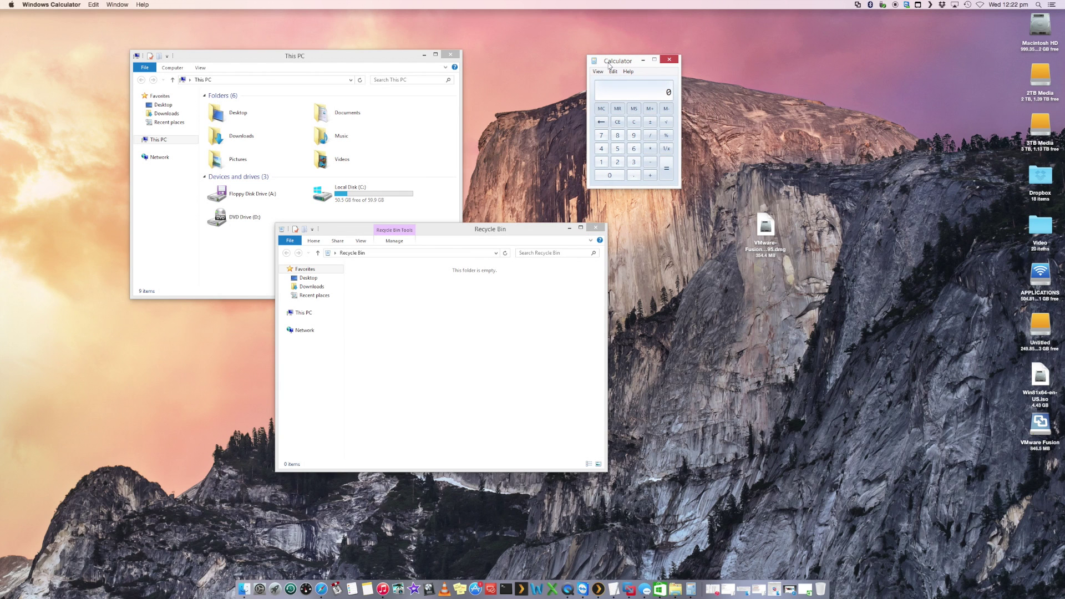